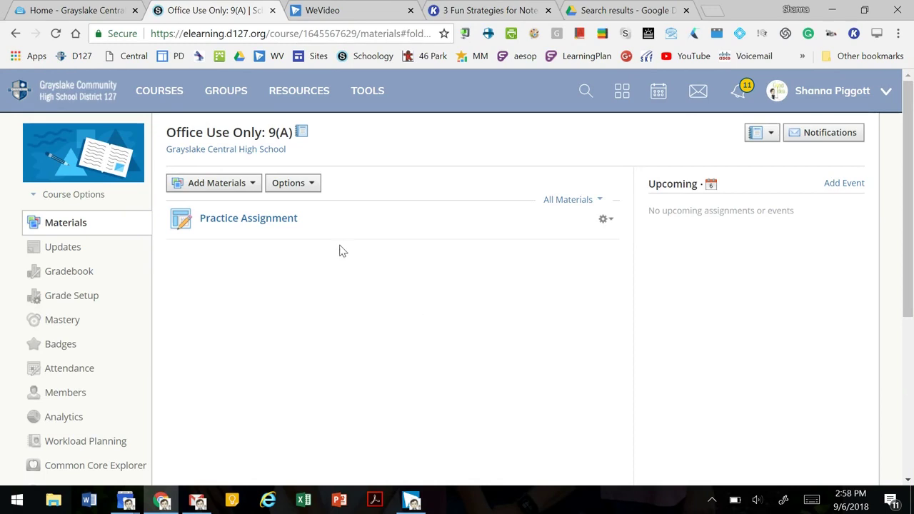
Step: Start a new assignment from Add Materials to bring up the blank Create Assignment form
{"action": "left_click", "coordinate": [250, 184]}
{"action": "left_click", "coordinate": [245, 230]}
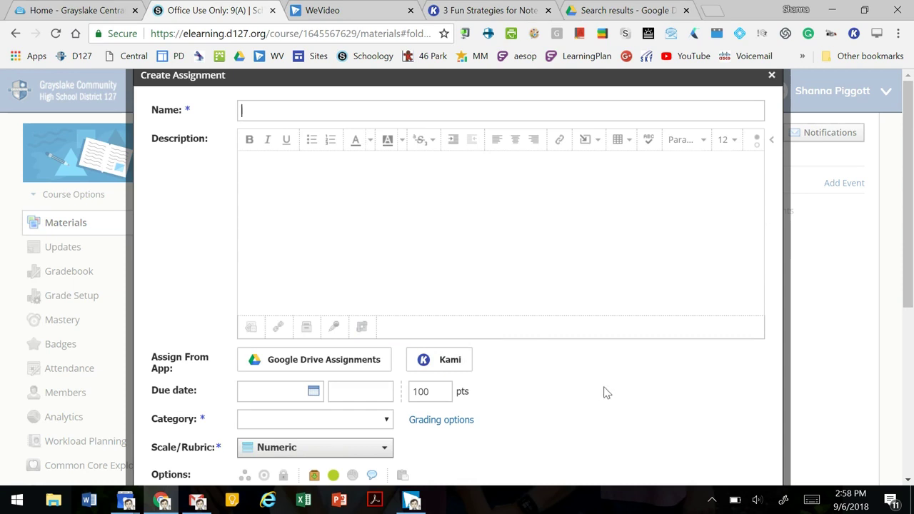
{"action": "mouse_move", "coordinate": [426, 360]}
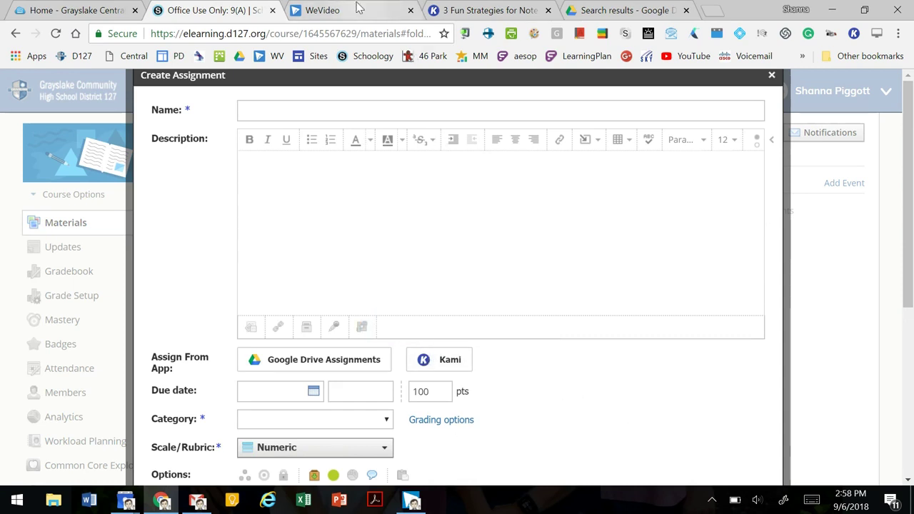
Step: In the Kami article, start a voice comment recording beside the first body paragraph
{"action": "left_click", "coordinate": [461, 9]}
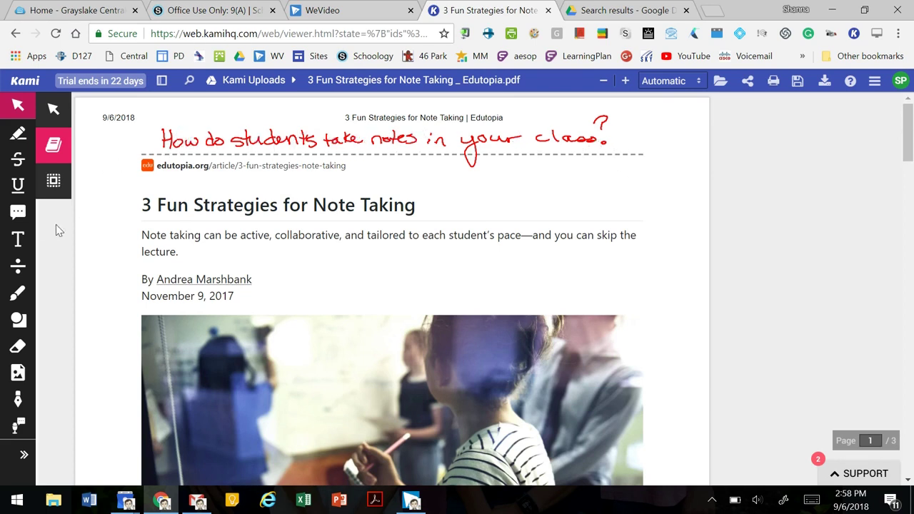
{"action": "left_click", "coordinate": [20, 215]}
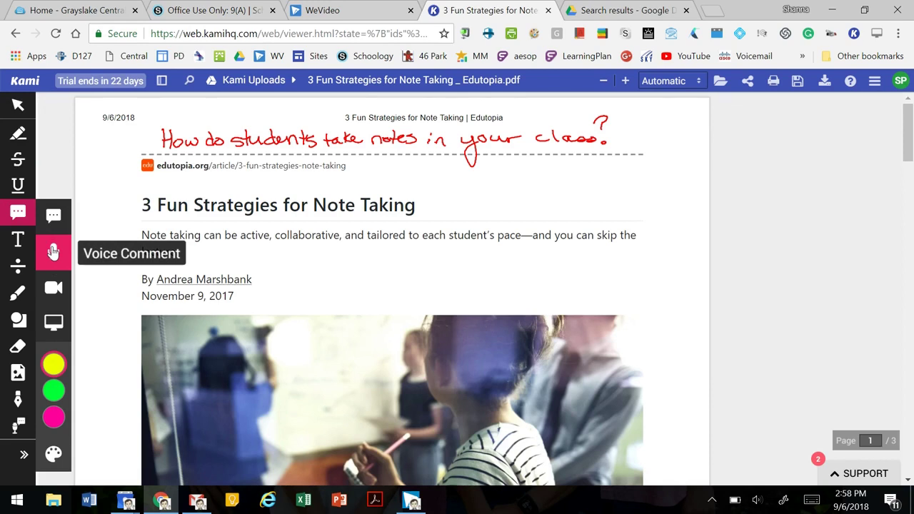
{"action": "left_click", "coordinate": [53, 251]}
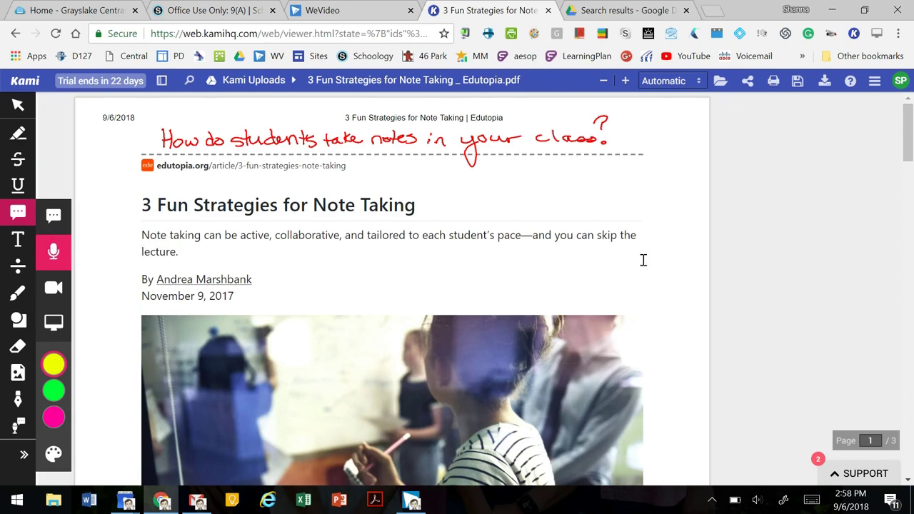
{"action": "scroll", "coordinate": [638, 291], "scroll_direction": "down", "scroll_amount": 5}
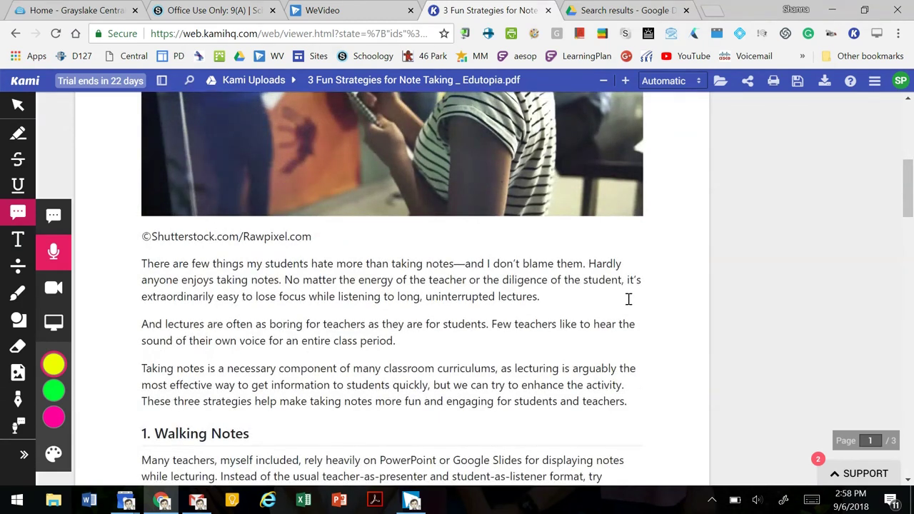
{"action": "left_click", "coordinate": [627, 297]}
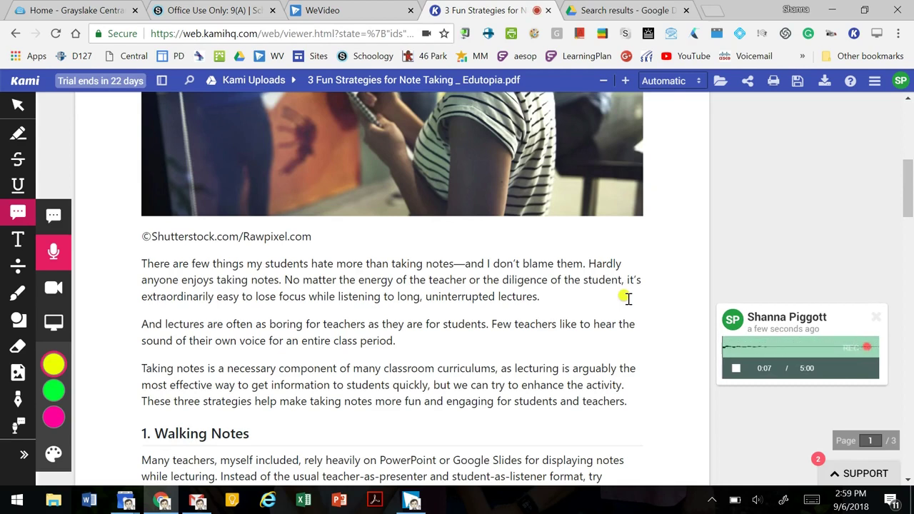
Step: Stop recording to save the 0:08.539 voice comment, then scroll through the document and back
{"action": "left_click", "coordinate": [624, 295]}
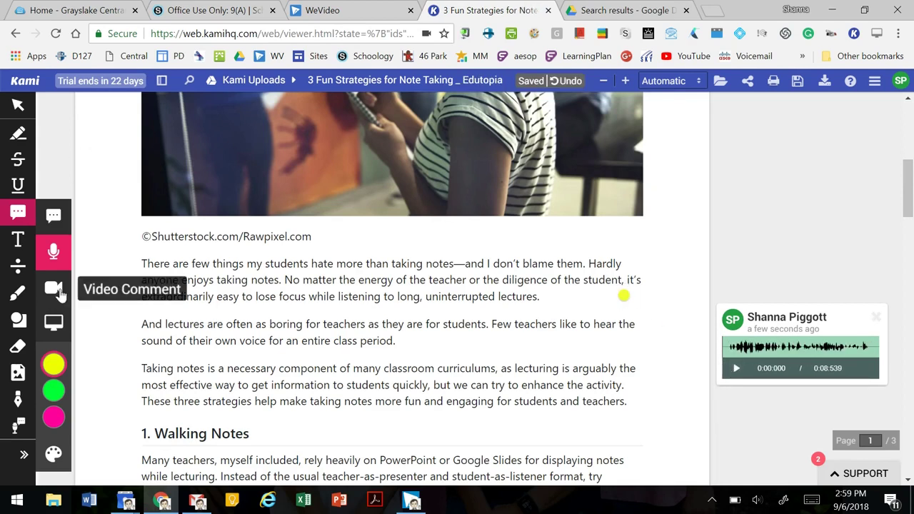
{"action": "scroll", "coordinate": [482, 376], "scroll_direction": "down", "scroll_amount": 2}
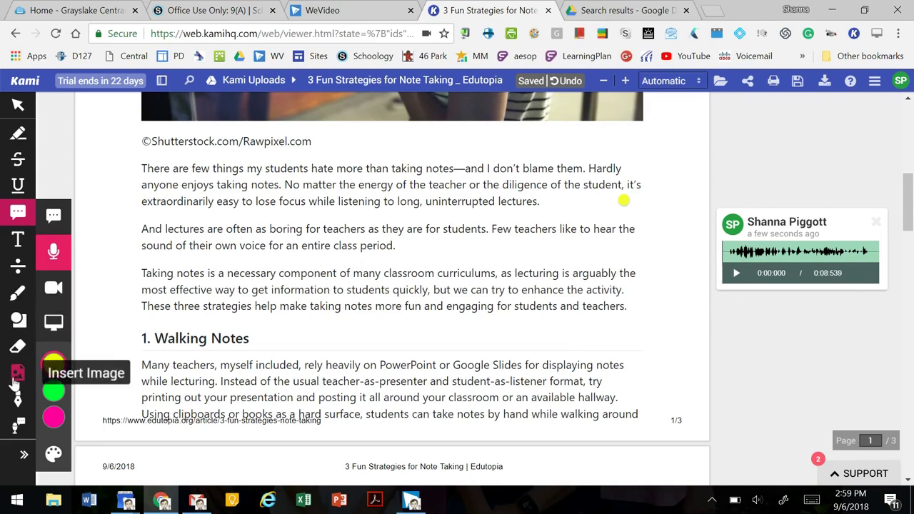
{"action": "scroll", "coordinate": [424, 238], "scroll_direction": "down", "scroll_amount": 5}
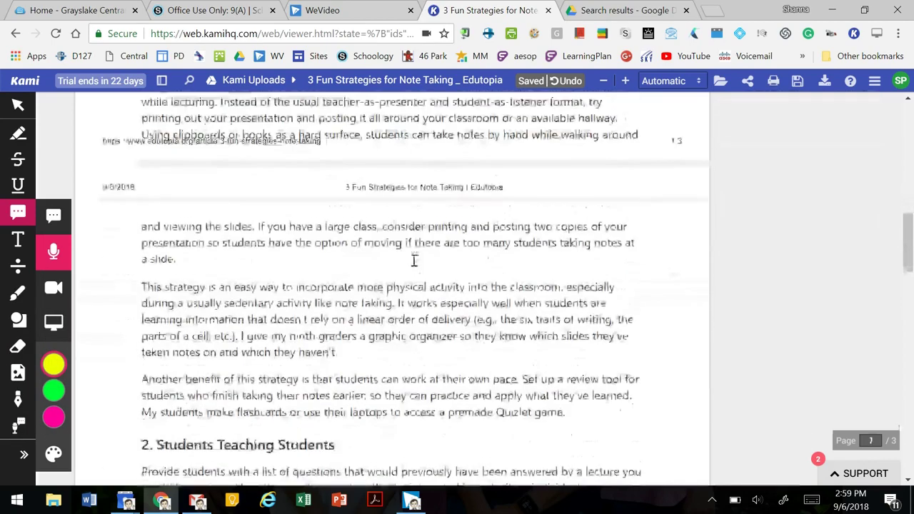
{"action": "scroll", "coordinate": [413, 260], "scroll_direction": "down", "scroll_amount": 7}
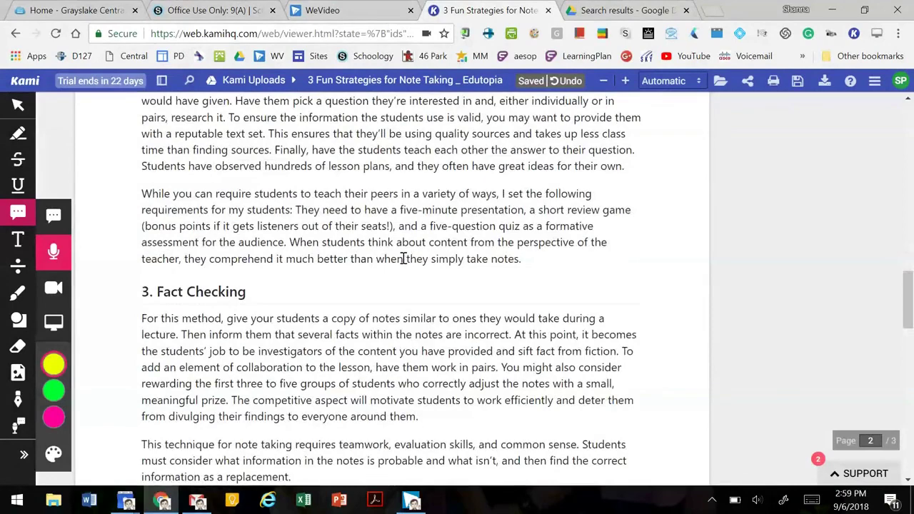
{"action": "scroll", "coordinate": [404, 259], "scroll_direction": "up", "scroll_amount": 15}
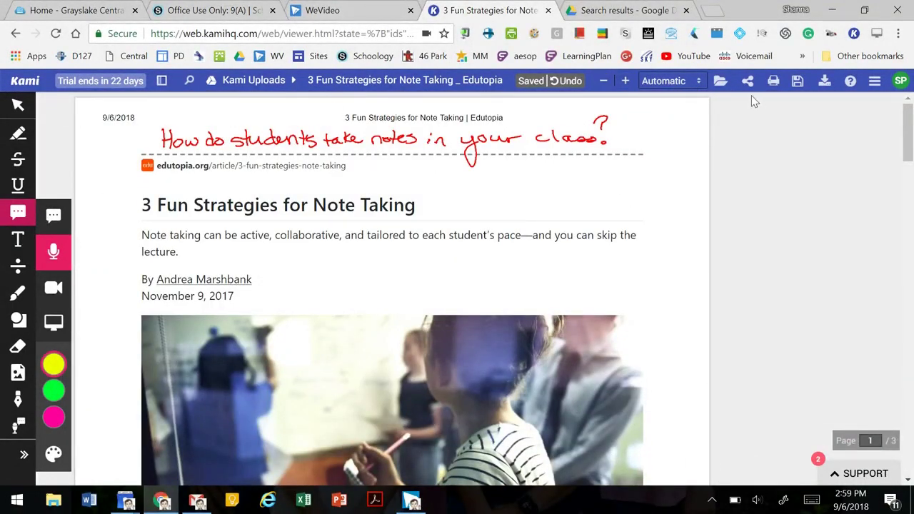
Step: Export the PDF to Google Drive with all annotations included
{"action": "left_click", "coordinate": [822, 80]}
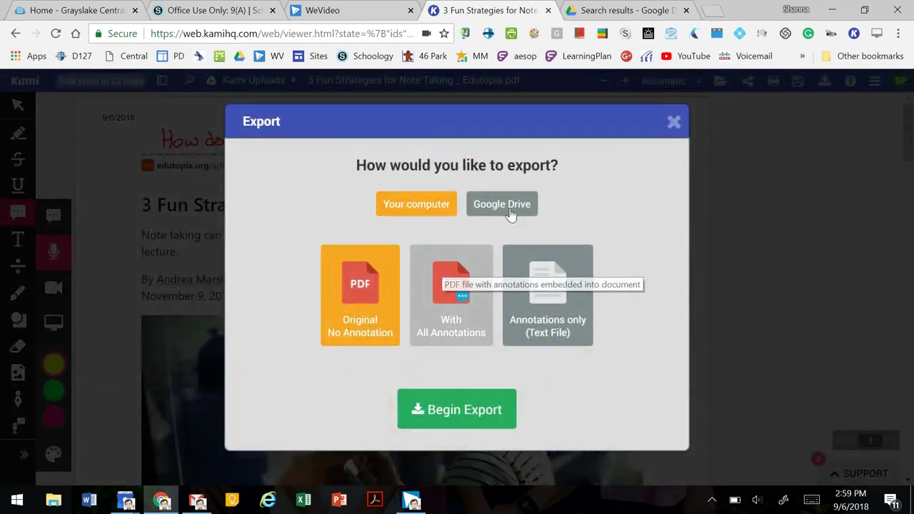
{"action": "left_click", "coordinate": [507, 205]}
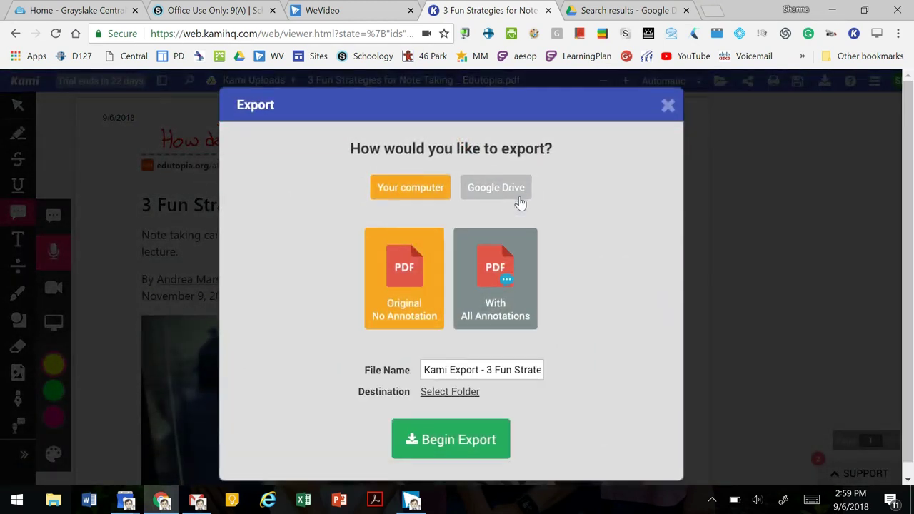
{"action": "left_click", "coordinate": [504, 293]}
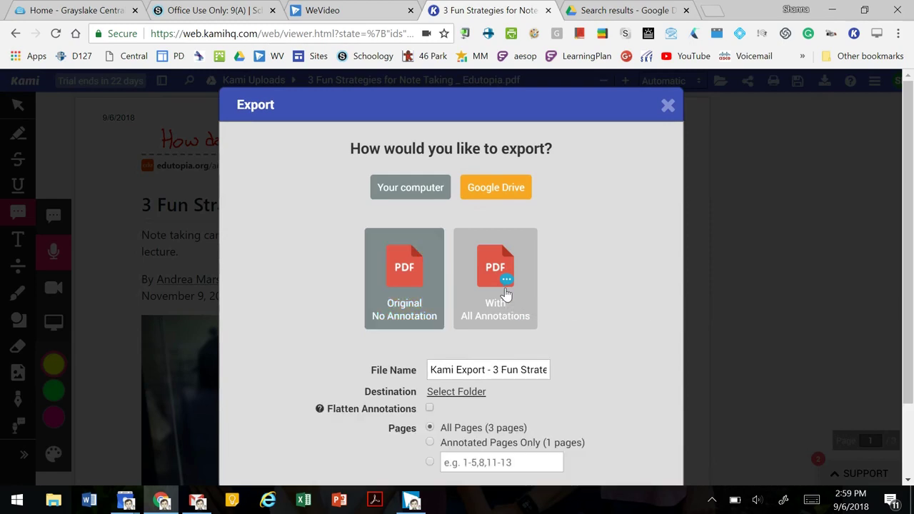
{"action": "scroll", "coordinate": [590, 348], "scroll_direction": "down", "scroll_amount": 1}
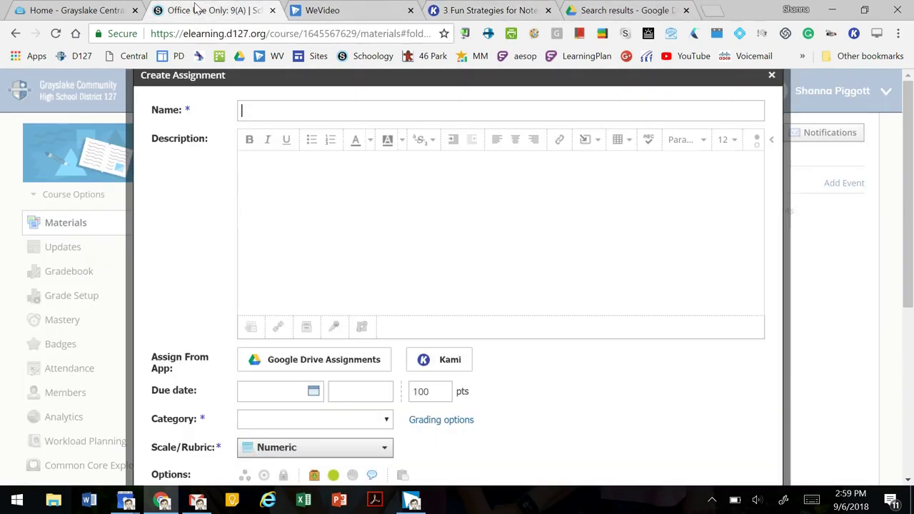
Step: Attach '3 Fun Strategies for Note Taking _ Edutopia.pdf' from Kami Uploads to the Schoology assignment
{"action": "left_click", "coordinate": [200, 12]}
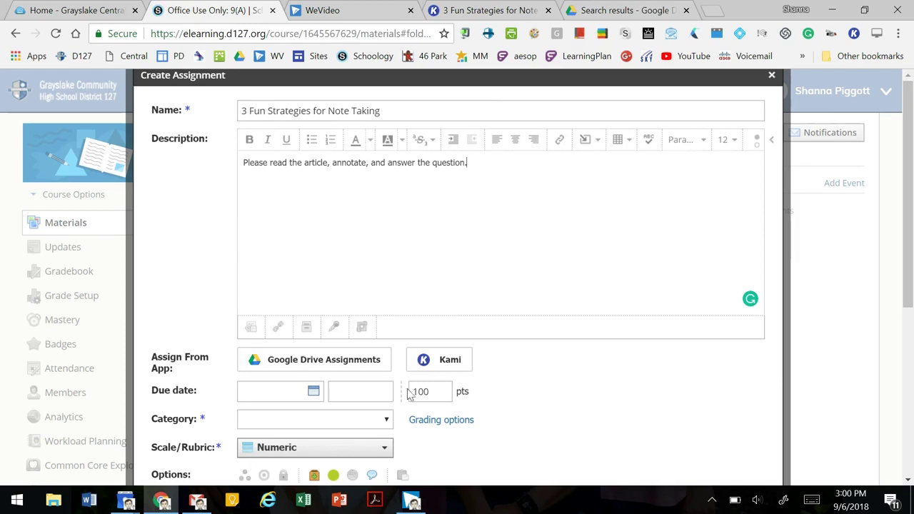
{"action": "left_click", "coordinate": [450, 361]}
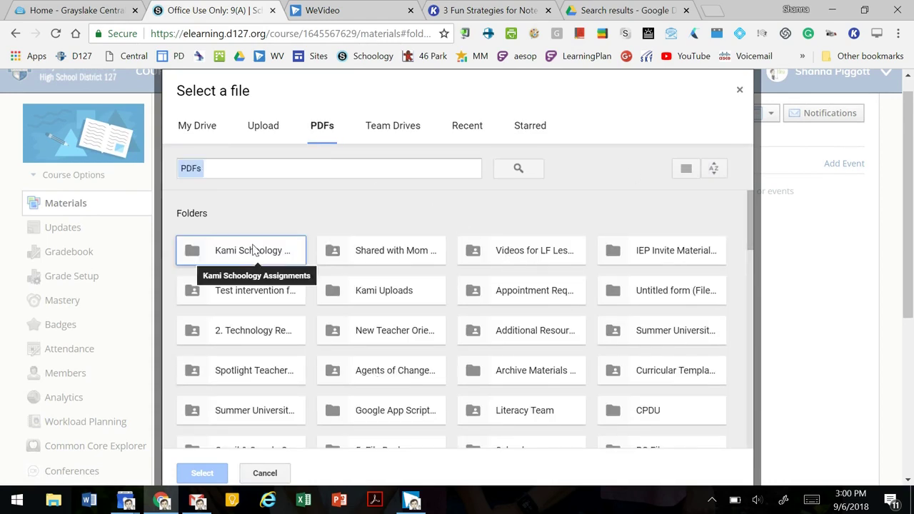
{"action": "double_click", "coordinate": [410, 294]}
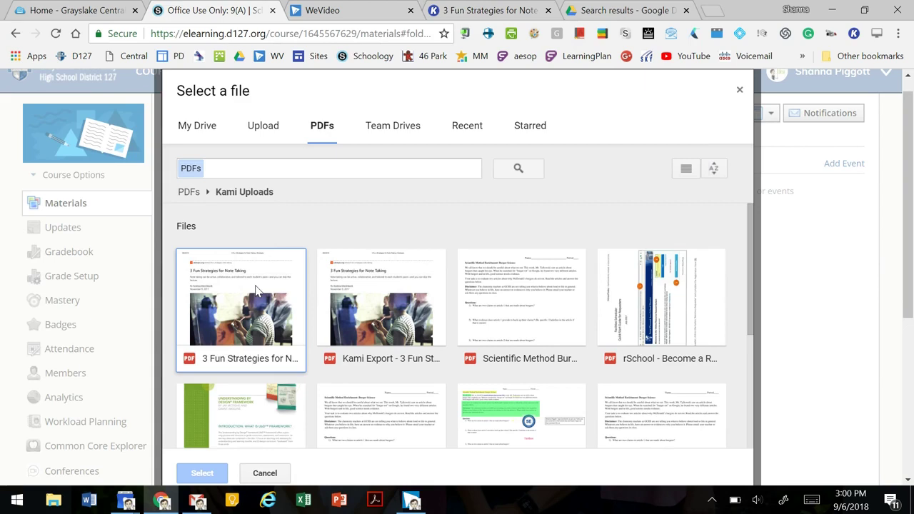
{"action": "double_click", "coordinate": [257, 291]}
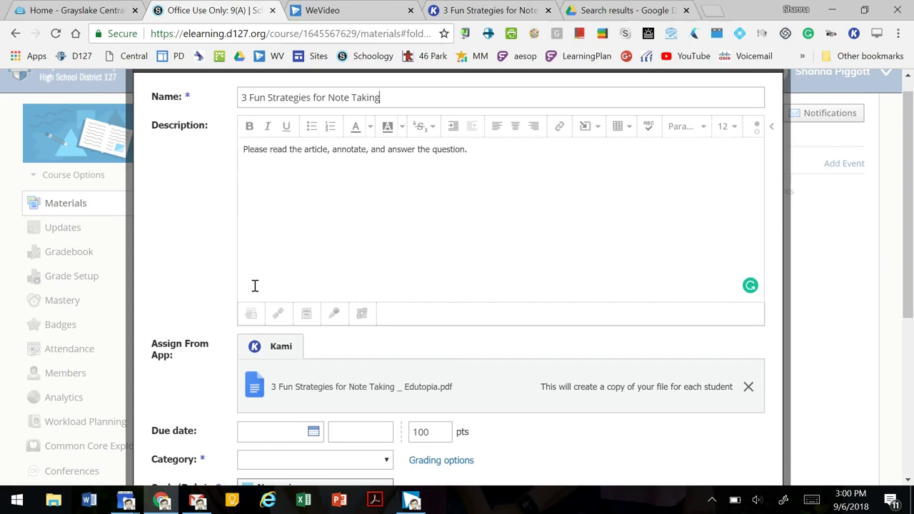
Step: Set the assignment's category to (Ungraded) at 10 points and create it
{"action": "scroll", "coordinate": [457, 278], "scroll_direction": "down", "scroll_amount": 2}
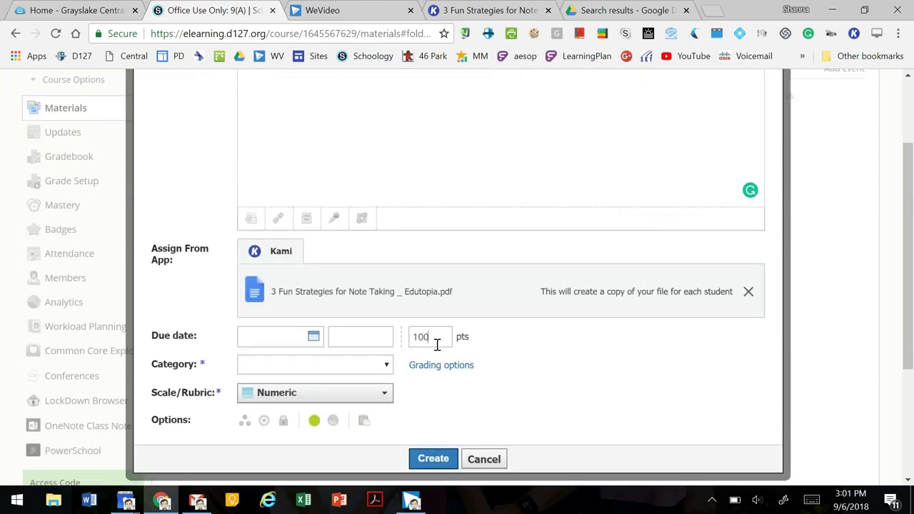
{"action": "left_click", "coordinate": [356, 366]}
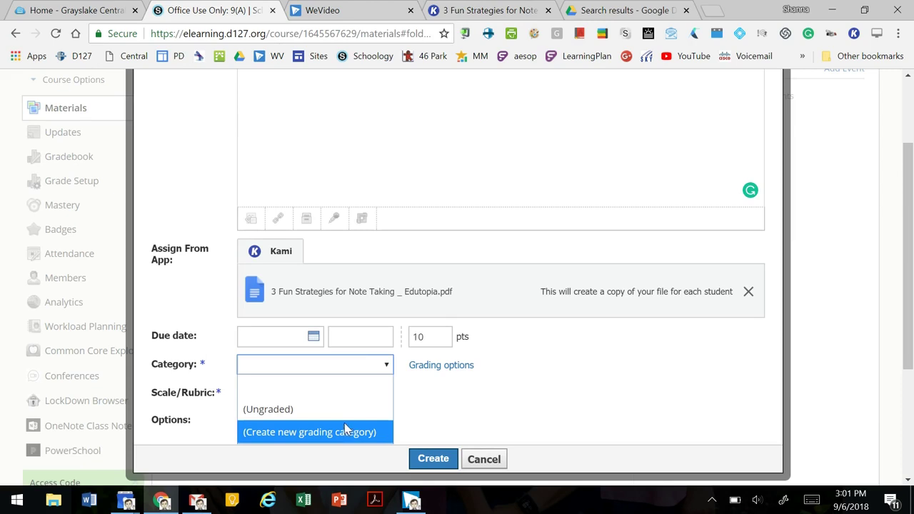
{"action": "key", "text": "Up"}
{"action": "key", "text": "Return"}
{"action": "scroll", "coordinate": [342, 422], "scroll_direction": "up", "scroll_amount": 2}
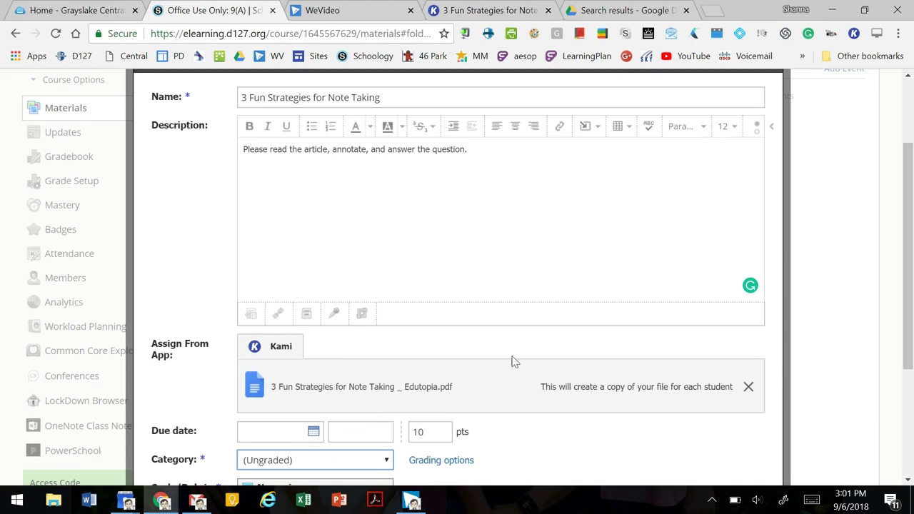
{"action": "scroll", "coordinate": [581, 331], "scroll_direction": "down", "scroll_amount": 3}
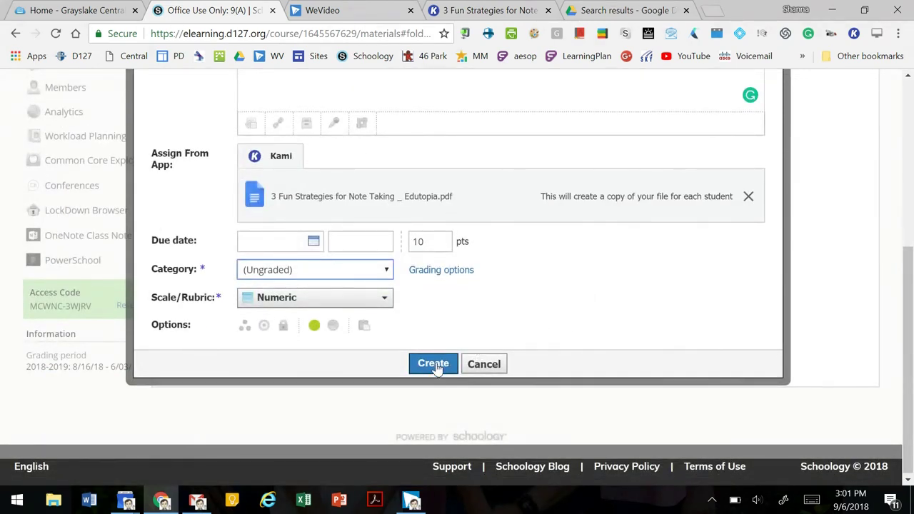
{"action": "left_click", "coordinate": [433, 364]}
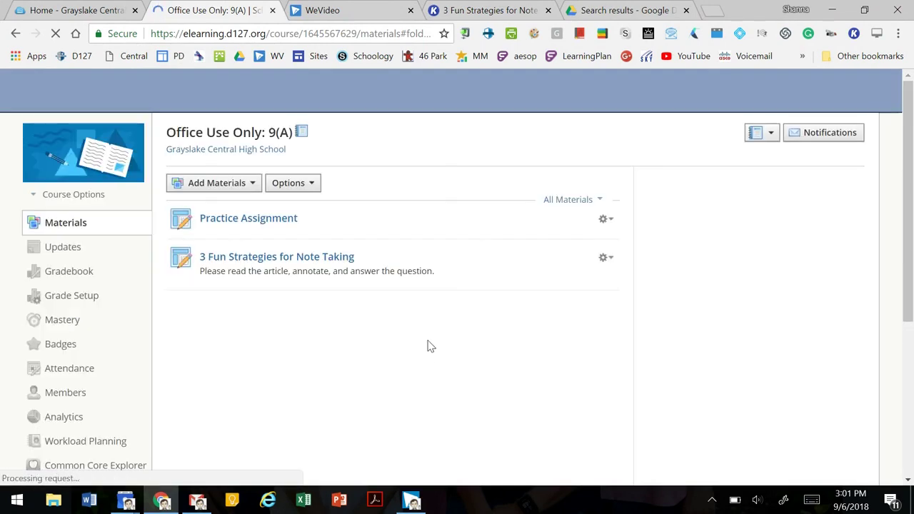
Step: Open the newly posted 3 Fun Strategies for Note Taking assignment from the course materials
{"action": "scroll", "coordinate": [292, 255], "scroll_direction": "down", "scroll_amount": 4}
{"action": "scroll", "coordinate": [333, 301], "scroll_direction": "up", "scroll_amount": 4}
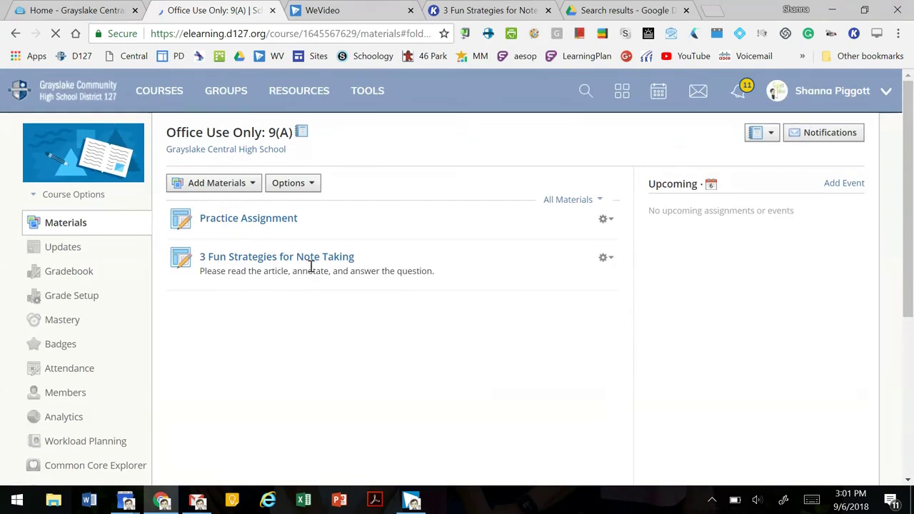
{"action": "left_click", "coordinate": [308, 261]}
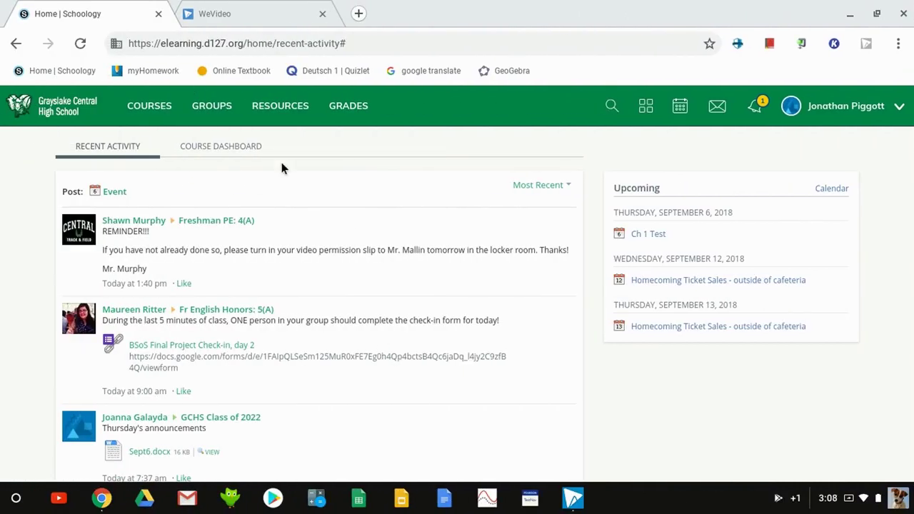
Step: As the student, go to the Office Use Only: 9(A) course and open the note-taking assignment
{"action": "left_click", "coordinate": [164, 116]}
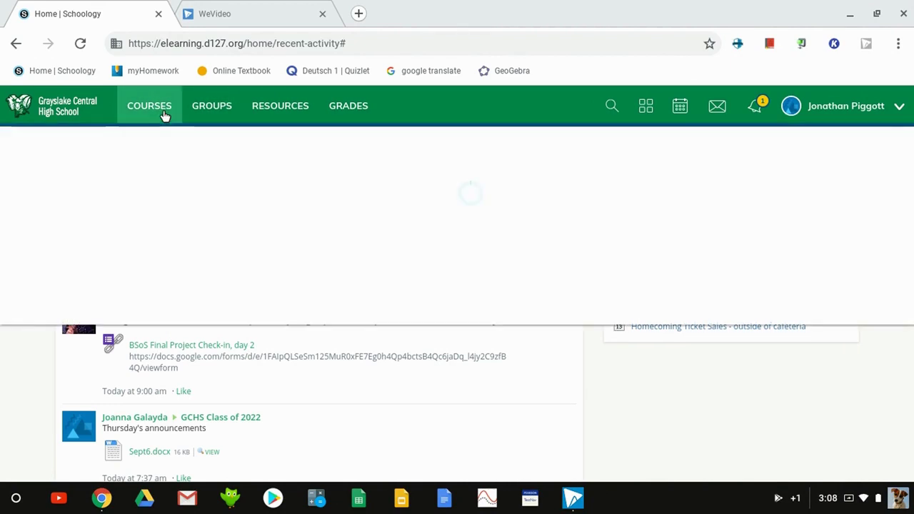
{"action": "left_click", "coordinate": [514, 398]}
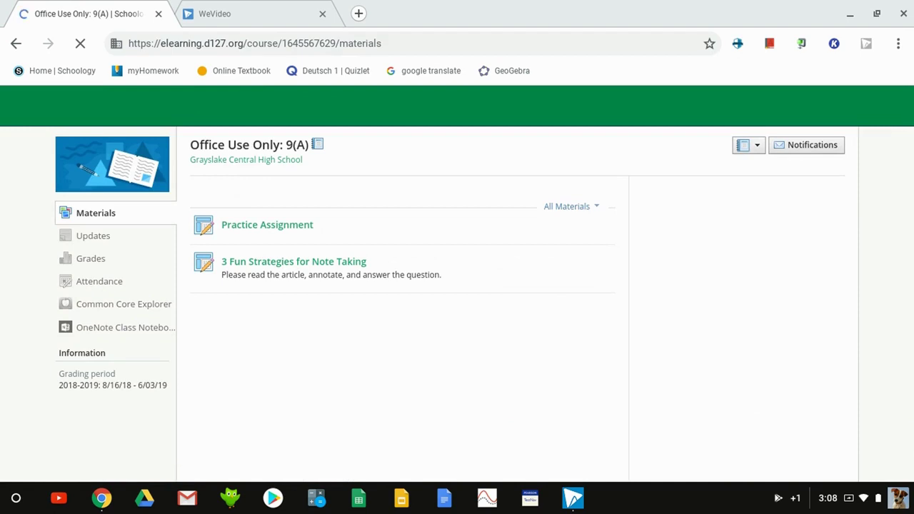
{"action": "left_click", "coordinate": [267, 266]}
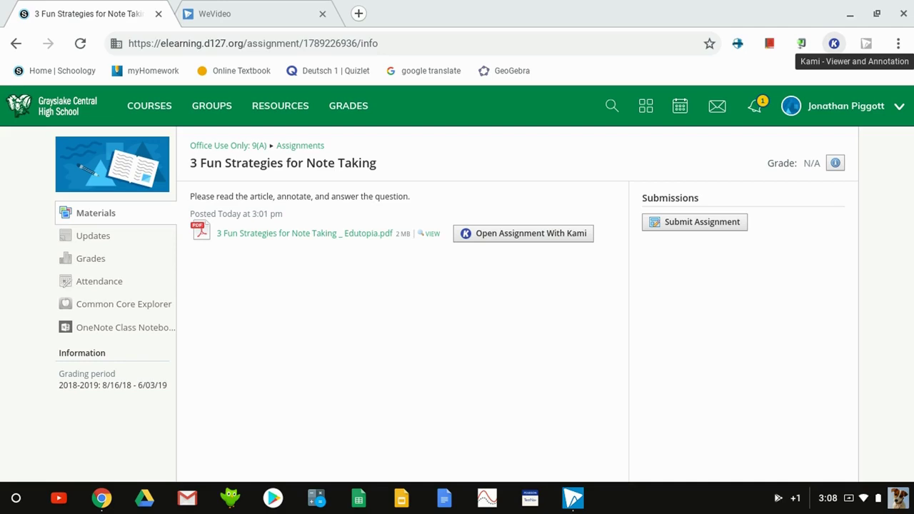
Step: Open the assignment's PDF in Kami with the browser's Kami extension icon
{"action": "left_click", "coordinate": [834, 43]}
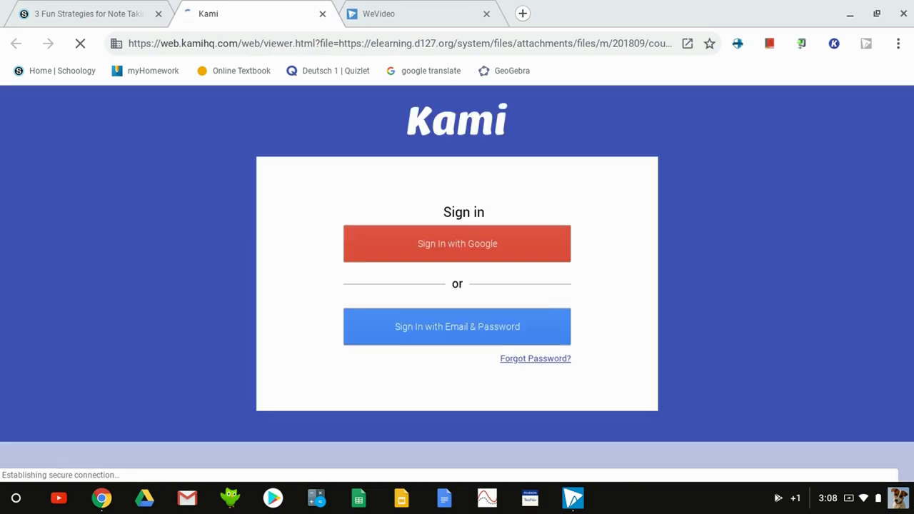
Step: Sign in to Kami with Google and begin a voice-typed reply to the audio comment
{"action": "left_click", "coordinate": [498, 246]}
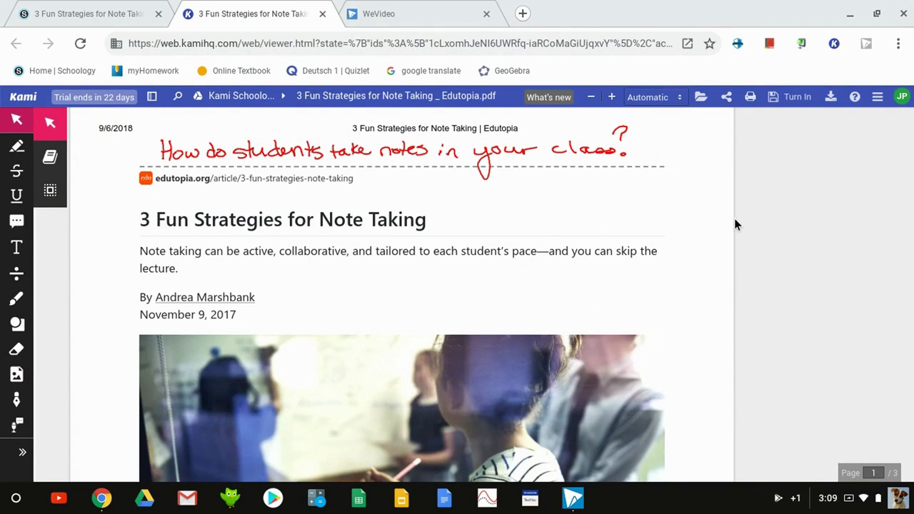
{"action": "scroll", "coordinate": [735, 224], "scroll_direction": "down", "scroll_amount": 6}
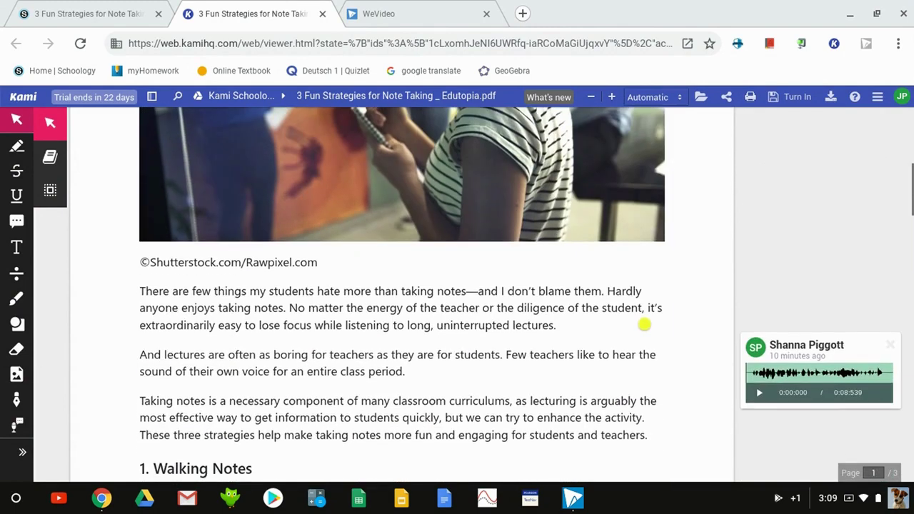
{"action": "mouse_move", "coordinate": [817, 374]}
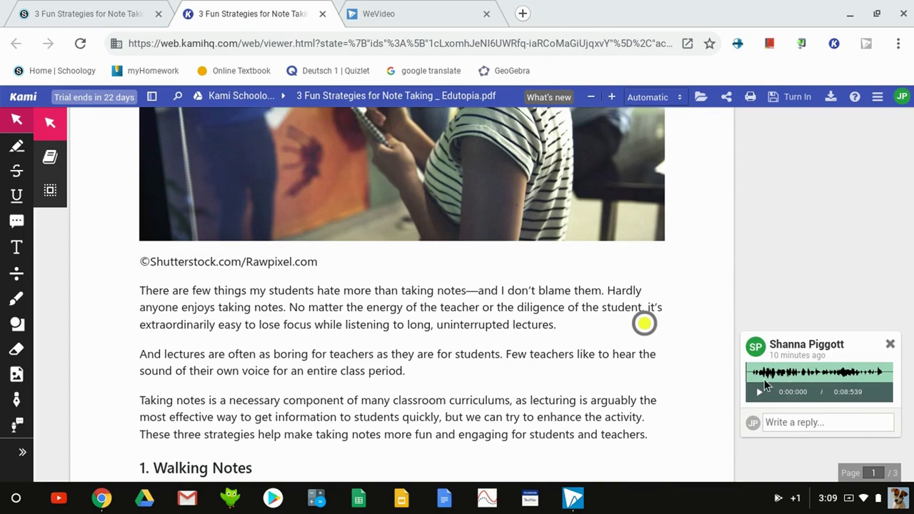
{"action": "left_click", "coordinate": [768, 422]}
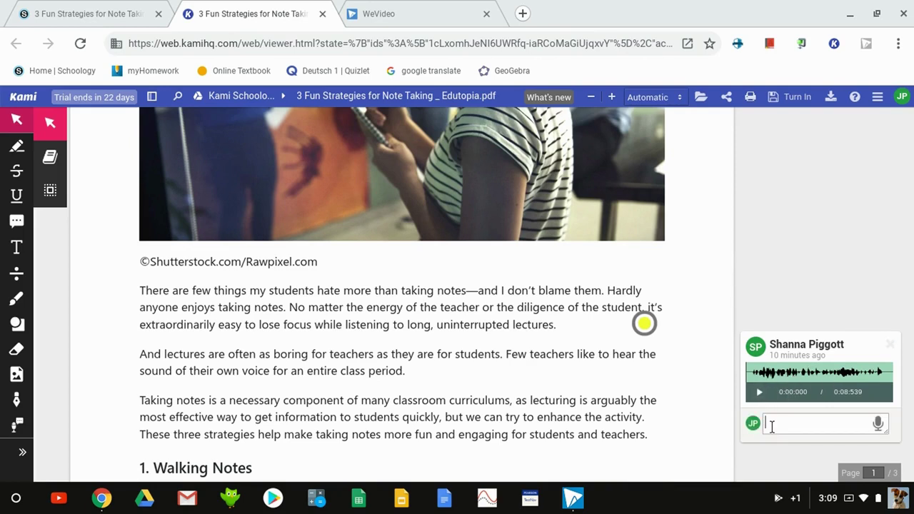
{"action": "left_click", "coordinate": [878, 424]}
{"action": "scroll", "coordinate": [559, 197], "scroll_direction": "up", "scroll_amount": 6}
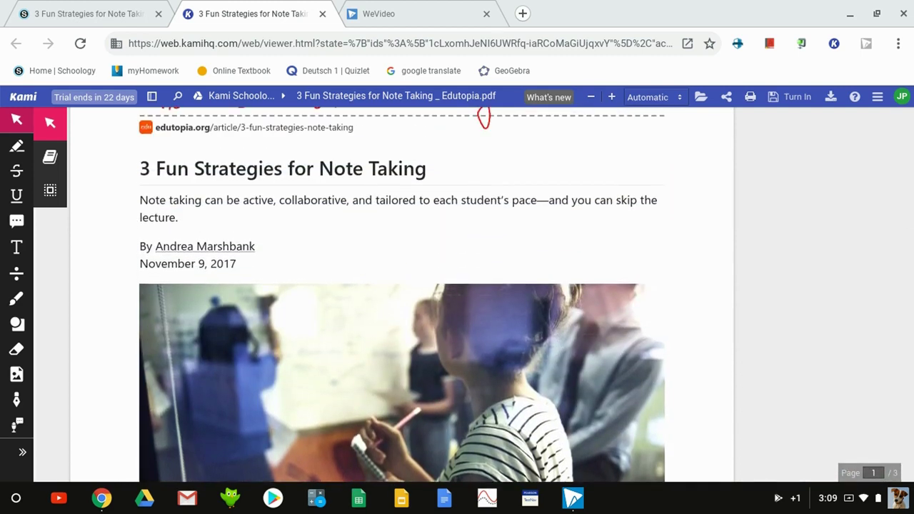
{"action": "scroll", "coordinate": [402, 295], "scroll_direction": "up", "scroll_amount": 2}
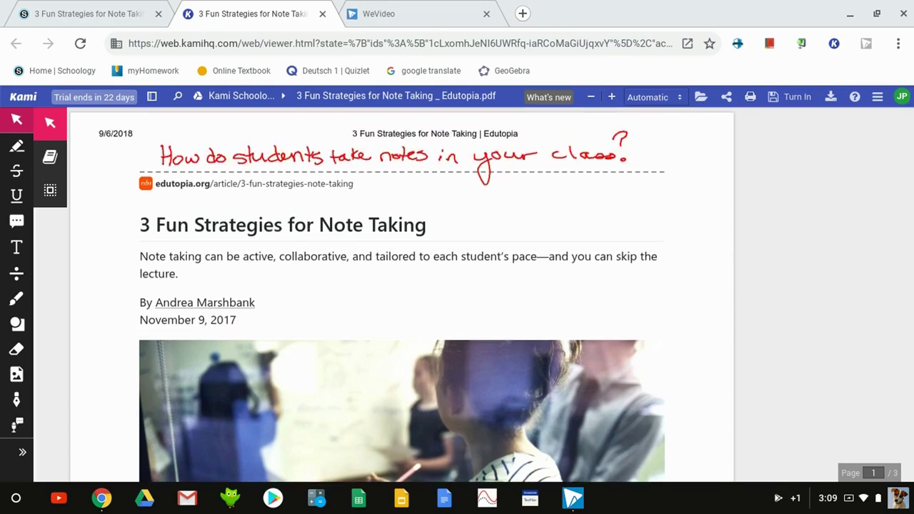
Step: Handwrite 'Using a graphic Organizer' in black below the red question
{"action": "left_click", "coordinate": [16, 298]}
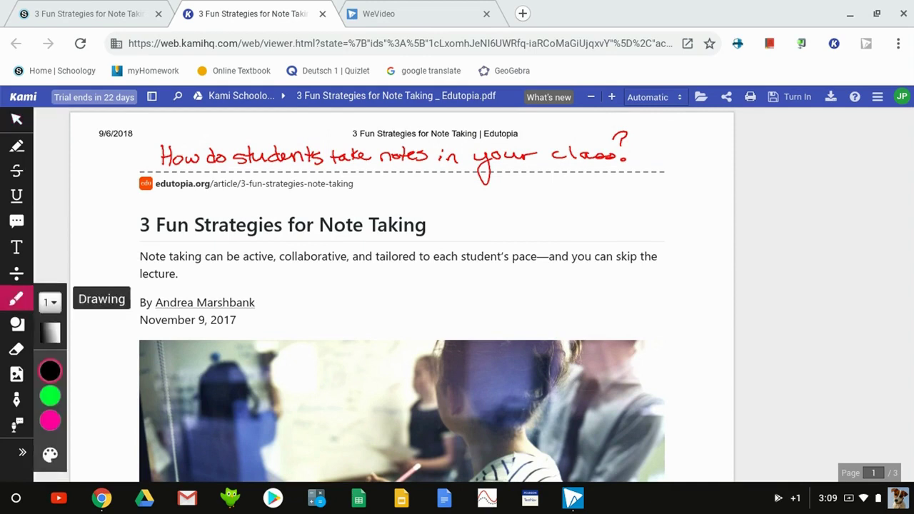
{"action": "left_click_drag", "start_coordinate": [448, 191], "coordinate": [598, 203]}
{"action": "mouse_move", "coordinate": [449, 227]}
{"action": "left_mouse_down"}
{"action": "mouse_move", "coordinate": [509, 232]}
{"action": "mouse_move", "coordinate": [518, 253]}
{"action": "mouse_move", "coordinate": [548, 227]}
{"action": "mouse_move", "coordinate": [576, 243]}
{"action": "mouse_move", "coordinate": [597, 224]}
{"action": "mouse_move", "coordinate": [627, 237]}
{"action": "left_mouse_up"}
{"action": "left_click_drag", "start_coordinate": [634, 233], "coordinate": [628, 259]}
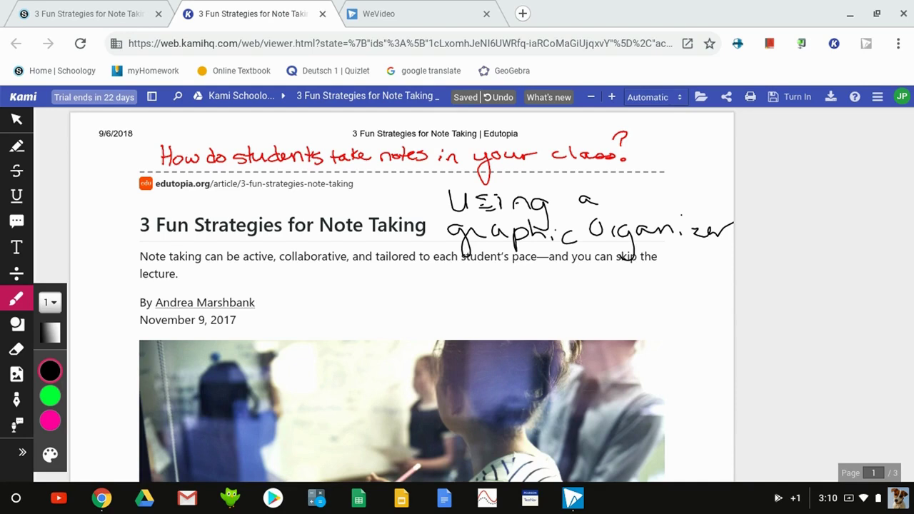
Step: Add a typed 'Graphic organizers' text box below the article subtitle
{"action": "left_click", "coordinate": [17, 247]}
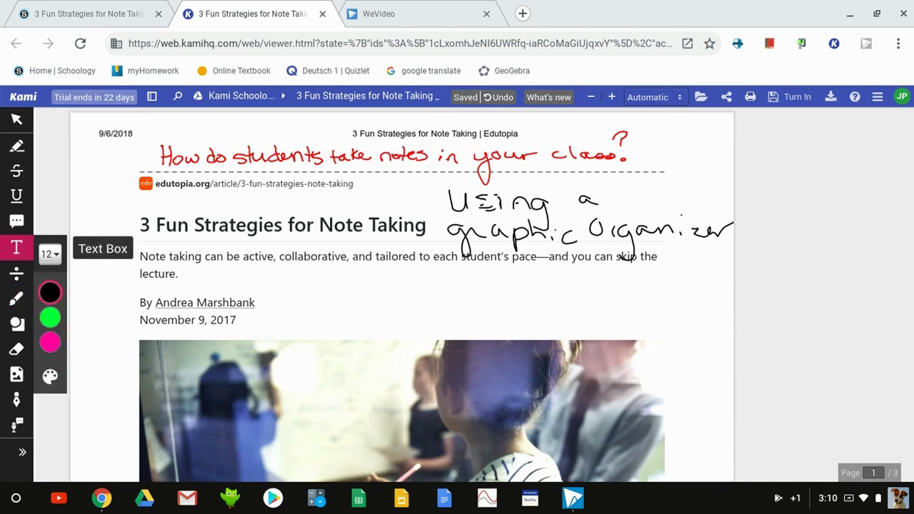
{"action": "left_click", "coordinate": [348, 285]}
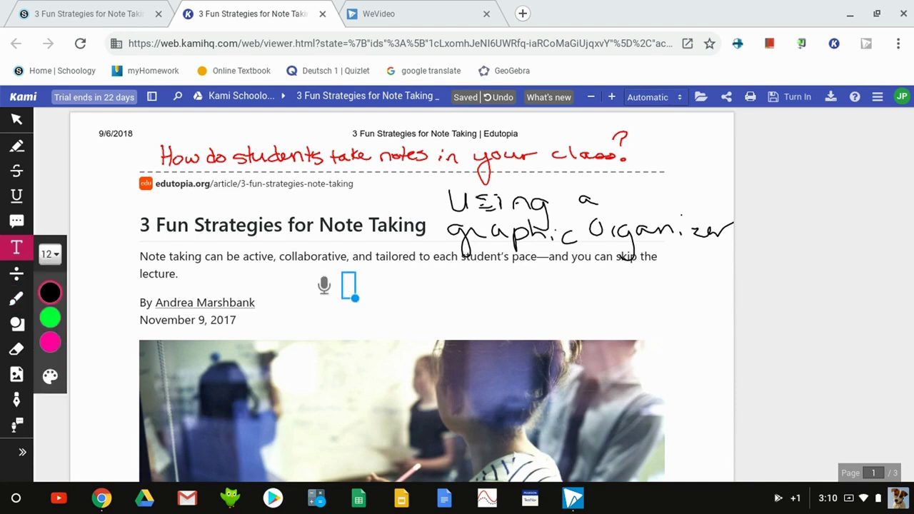
{"action": "type", "text": "Graphic organizers"}
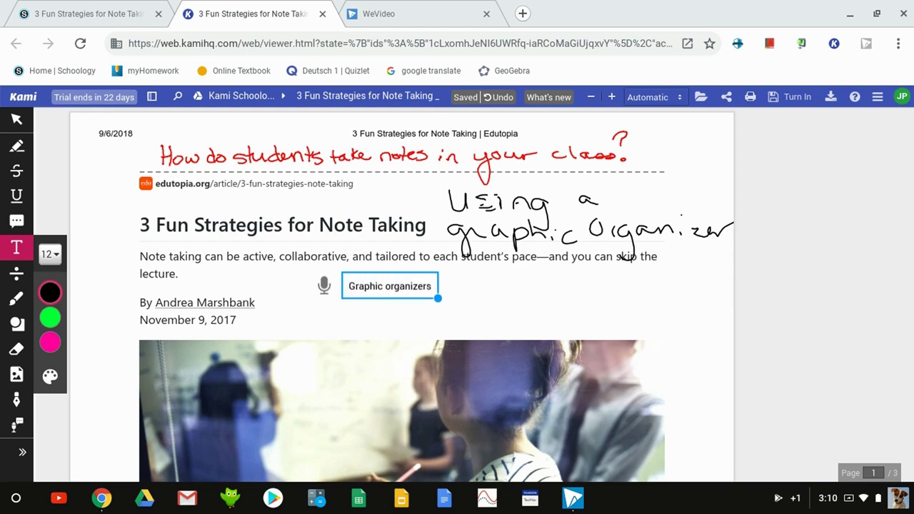
{"action": "scroll", "coordinate": [402, 295], "scroll_direction": "down", "scroll_amount": 4}
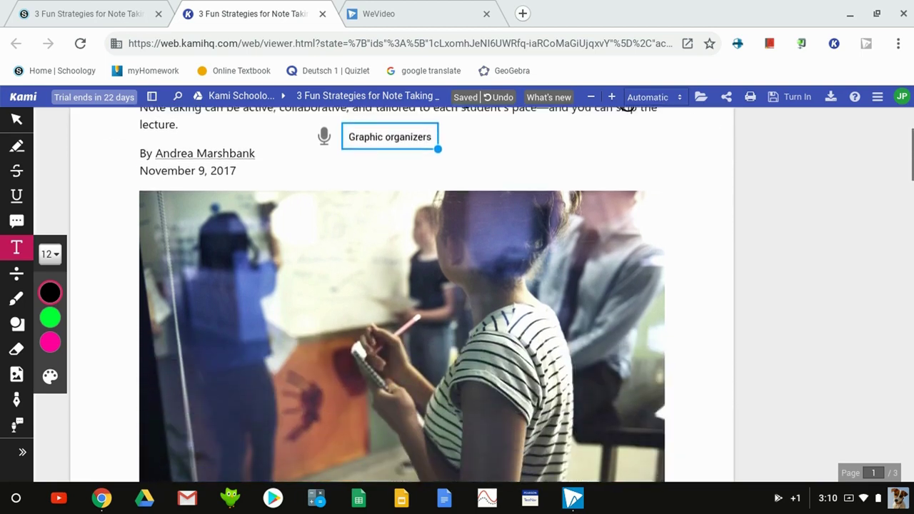
{"action": "scroll", "coordinate": [625, 105], "scroll_direction": "down", "scroll_amount": 15}
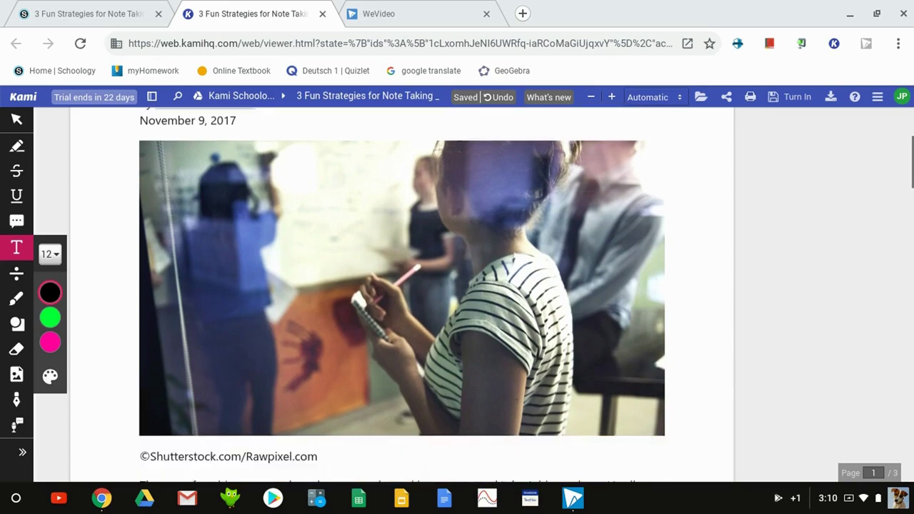
{"action": "scroll", "coordinate": [402, 295], "scroll_direction": "up", "scroll_amount": 18}
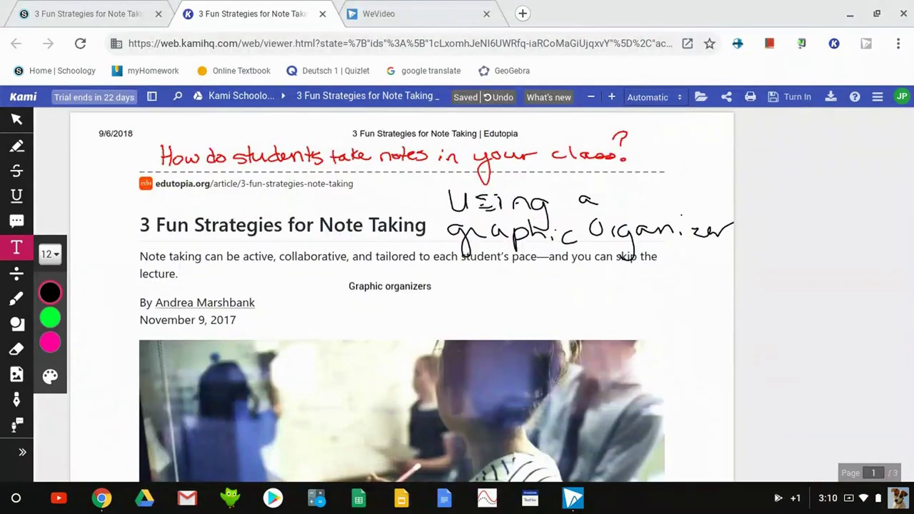
Step: Turn in the annotated PDF from Kami to the Schoology assignment
{"action": "left_click", "coordinate": [791, 97]}
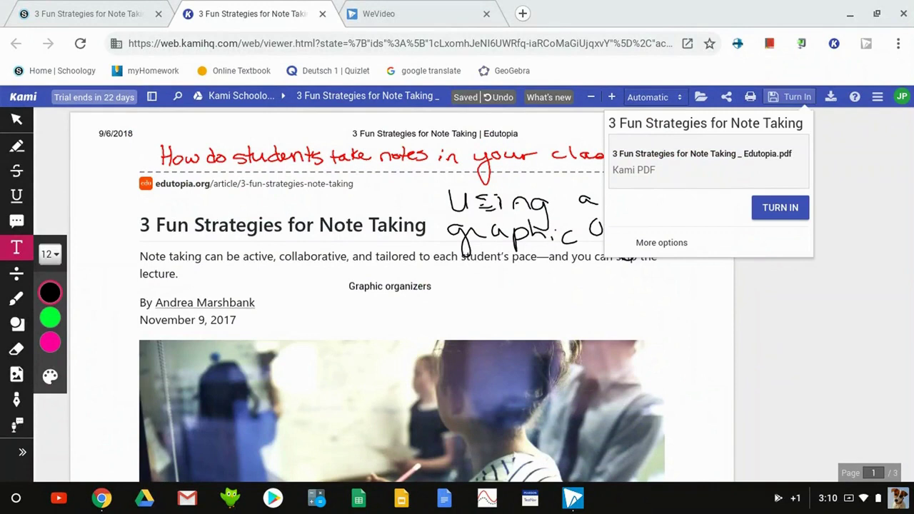
{"action": "left_click", "coordinate": [780, 207]}
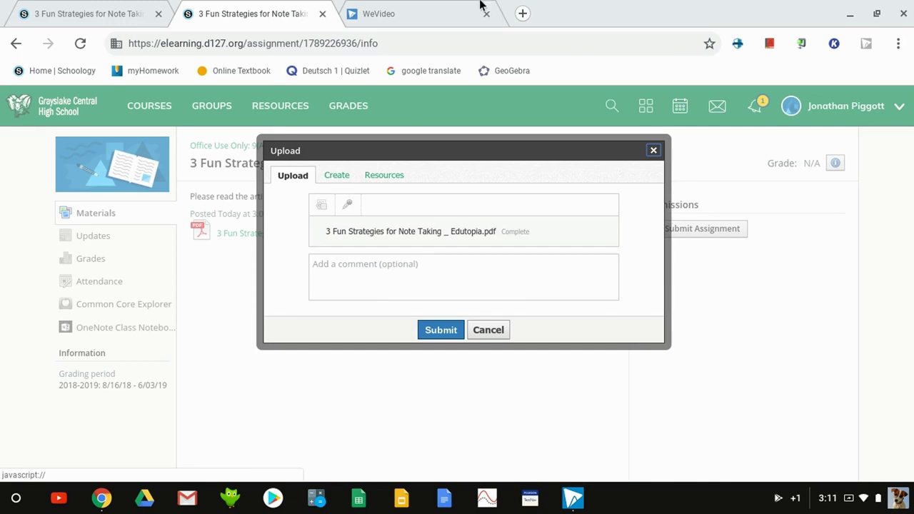
Step: Submit the uploaded annotated PDF in Schoology's Upload dialog
{"action": "left_click", "coordinate": [441, 332]}
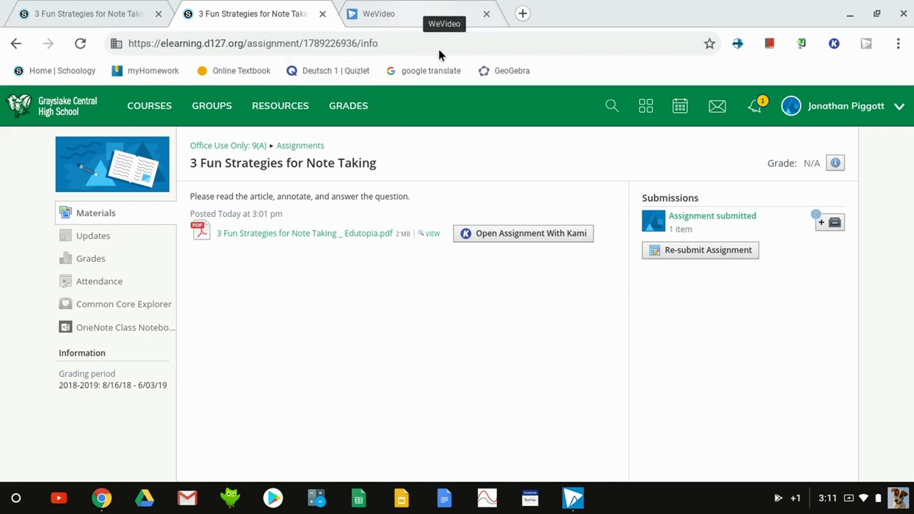
Step: Open Google Drive in a new browser tab
{"action": "left_click", "coordinate": [522, 16]}
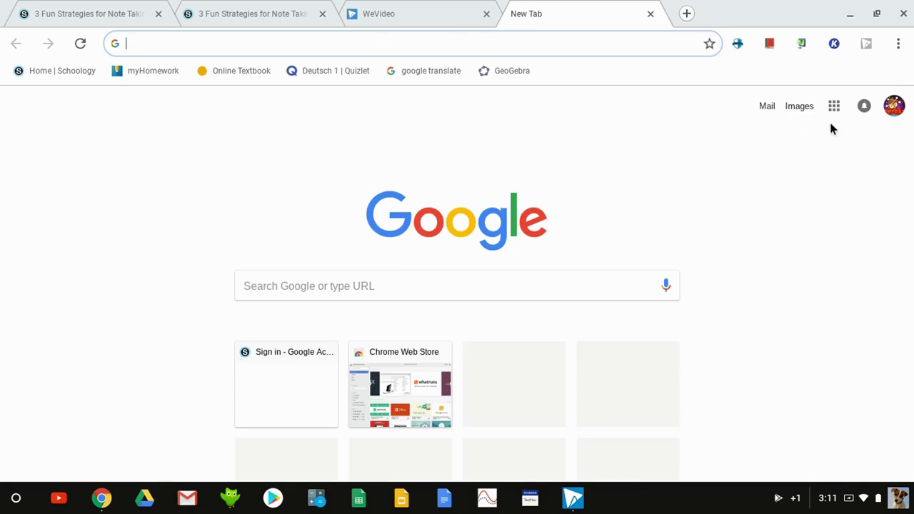
{"action": "left_click", "coordinate": [833, 117]}
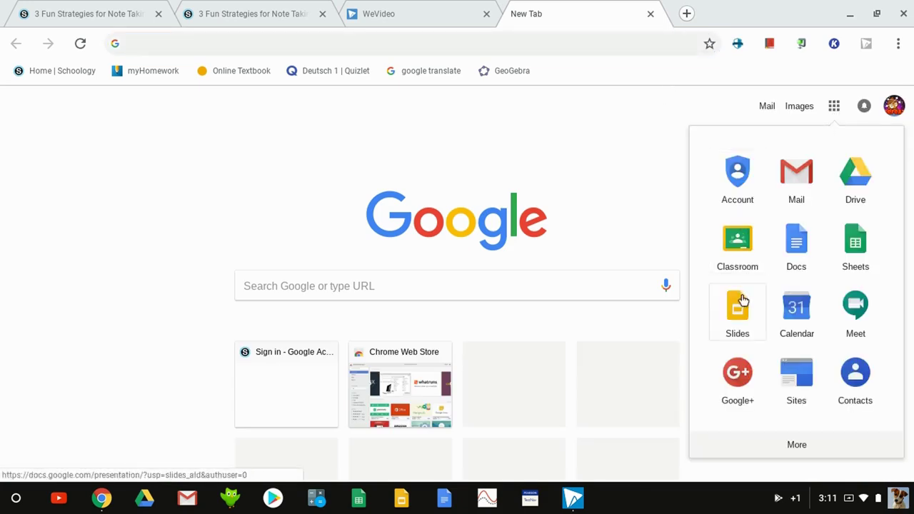
{"action": "left_click", "coordinate": [856, 193]}
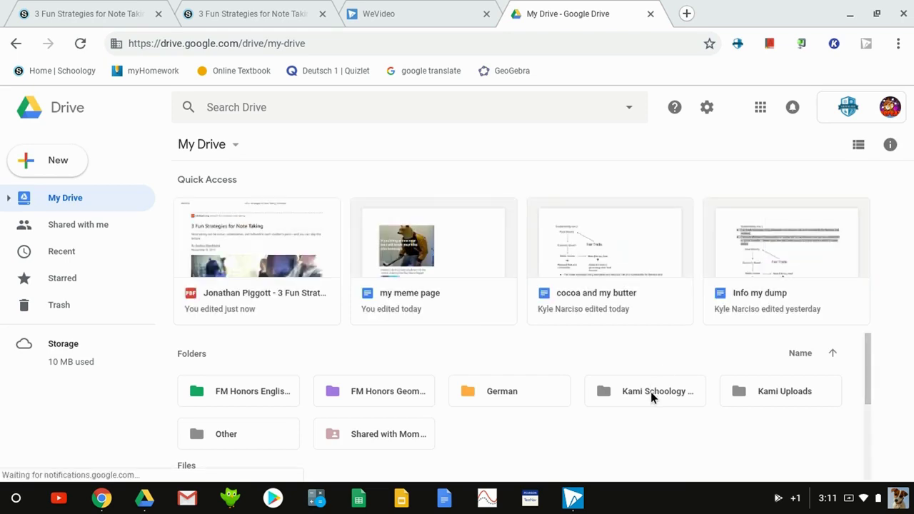
Step: Check the Kami Schoology Assignments and Kami Uploads folders, returning to My Drive after each
{"action": "double_click", "coordinate": [650, 392]}
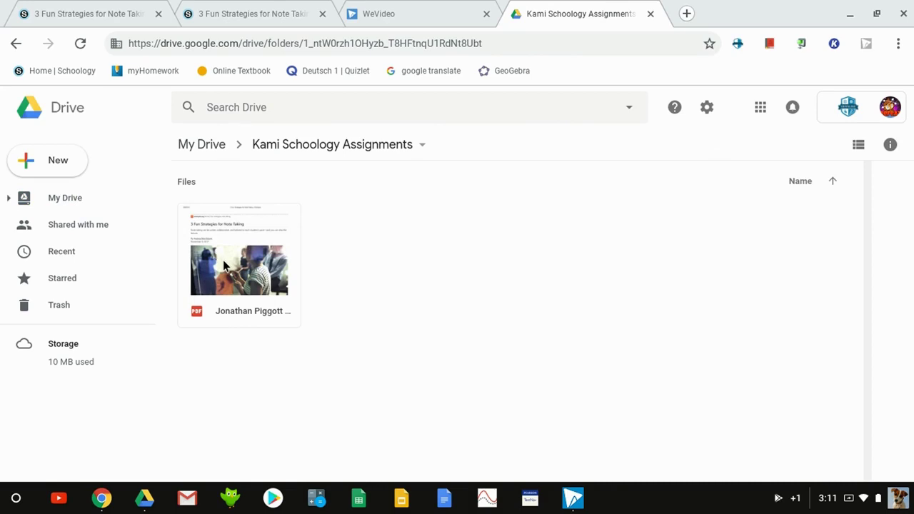
{"action": "left_click", "coordinate": [200, 145]}
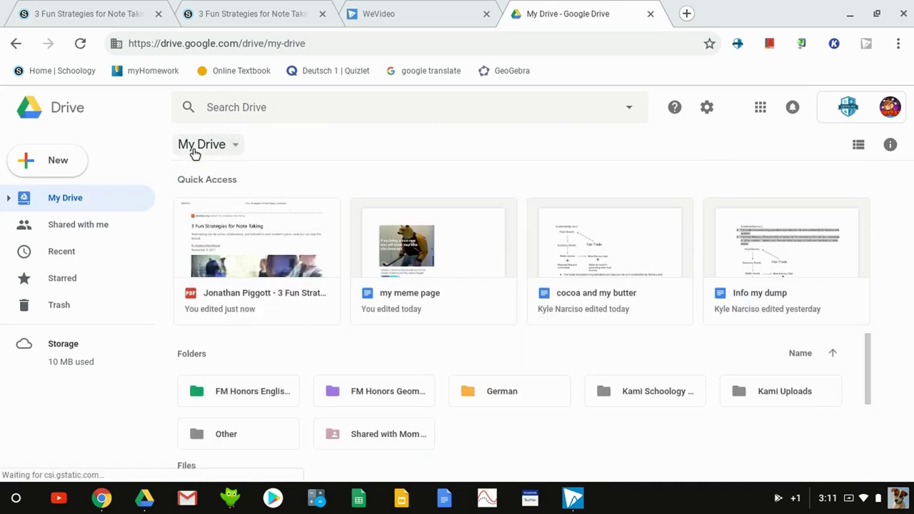
{"action": "double_click", "coordinate": [798, 401]}
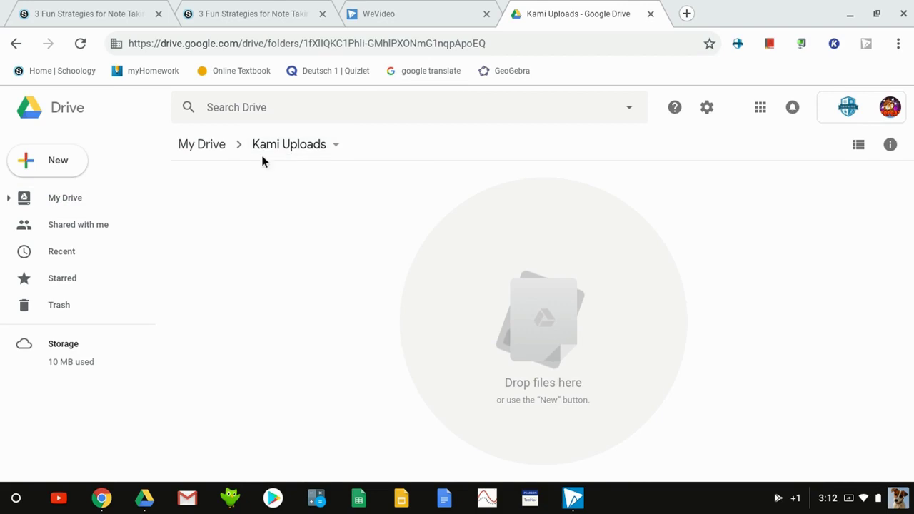
{"action": "left_click", "coordinate": [216, 149]}
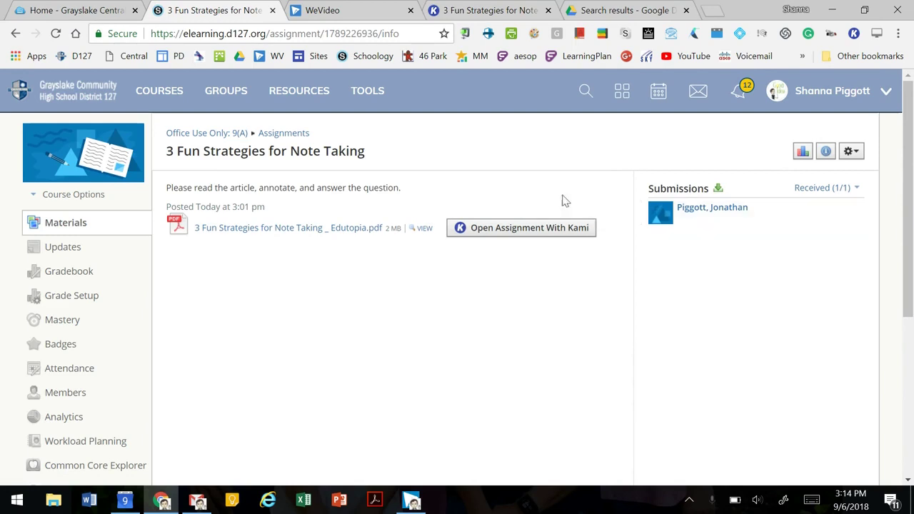
Step: Open the student's annotated PDF submission in Schoology's submission viewer
{"action": "left_click", "coordinate": [705, 208]}
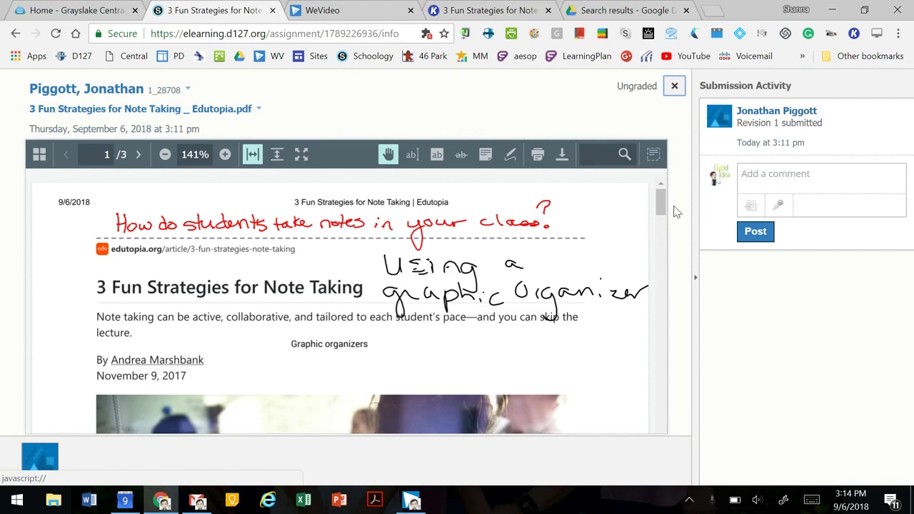
{"action": "mouse_move", "coordinate": [661, 207]}
{"action": "left_mouse_down"}
{"action": "mouse_move", "coordinate": [661, 219]}
{"action": "mouse_move", "coordinate": [660, 205]}
{"action": "left_mouse_up"}
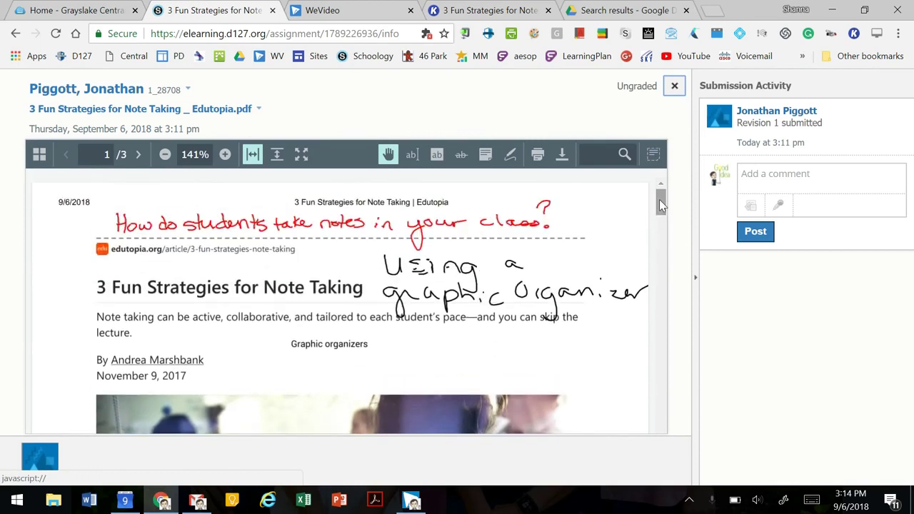